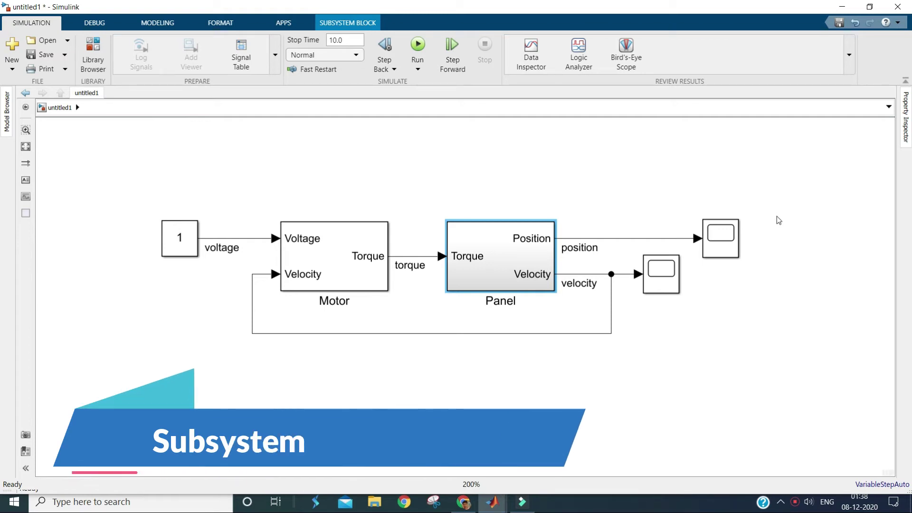
Examine the contents of the Motor and Panel subsystems, returning to the top level of the model after each
{"action": "left_click", "coordinate": [366, 287]}
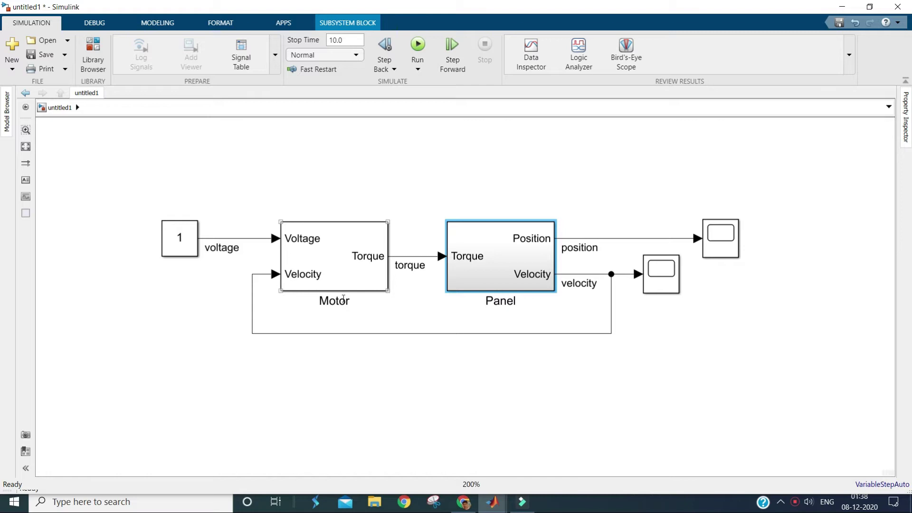
{"action": "double_click", "coordinate": [340, 253]}
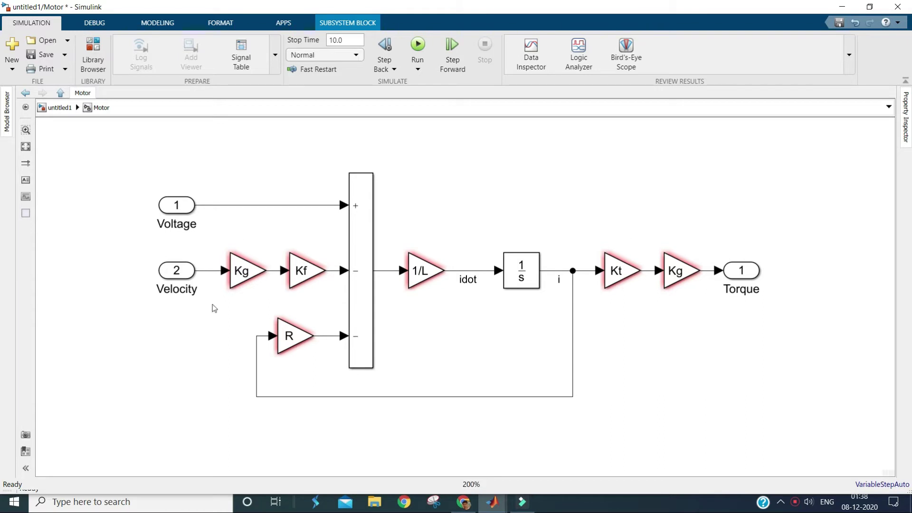
{"action": "left_click", "coordinate": [443, 255]}
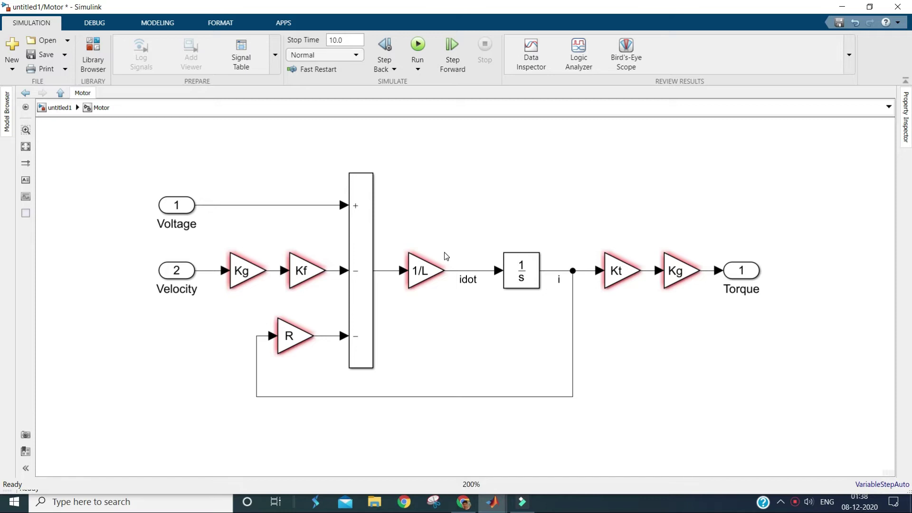
{"action": "left_click", "coordinate": [63, 92]}
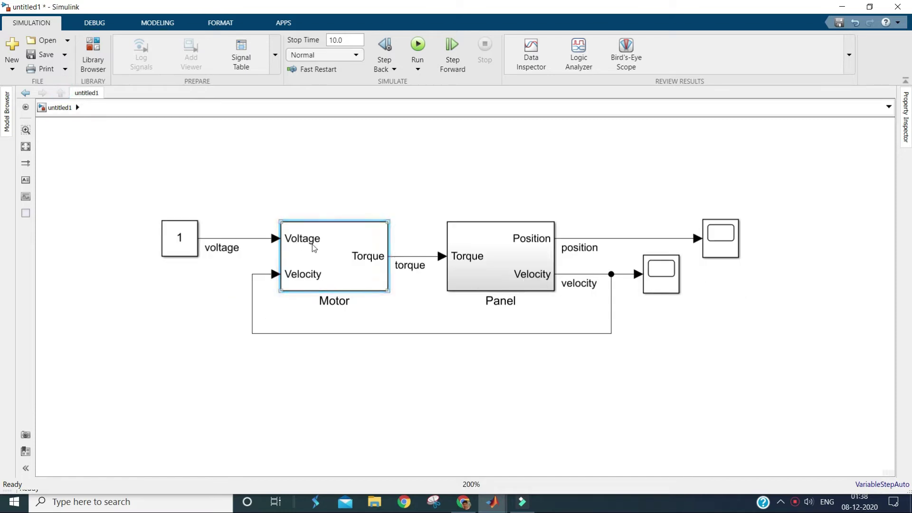
{"action": "left_click", "coordinate": [312, 244]}
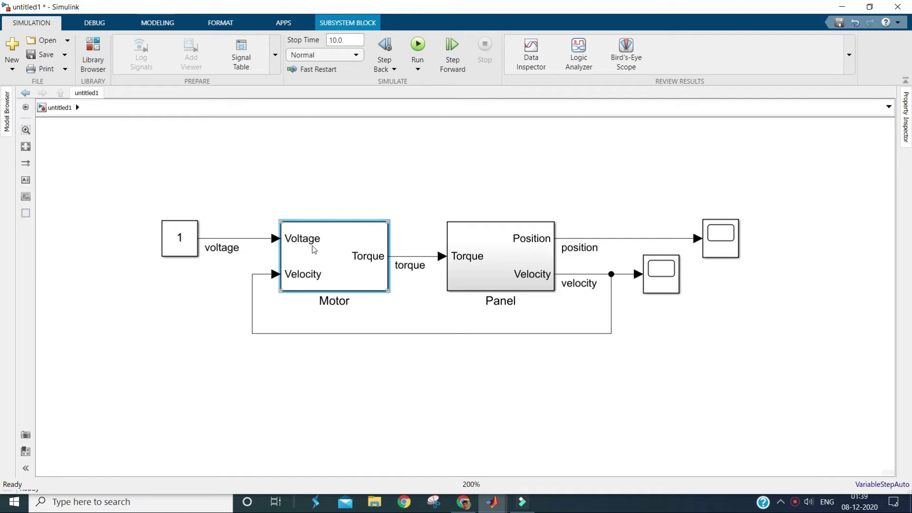
{"action": "double_click", "coordinate": [312, 246]}
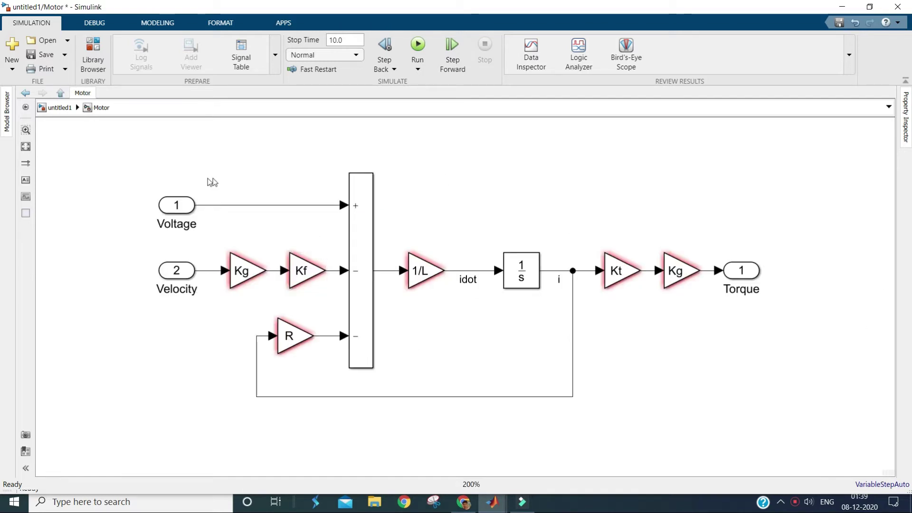
{"action": "left_click", "coordinate": [444, 278]}
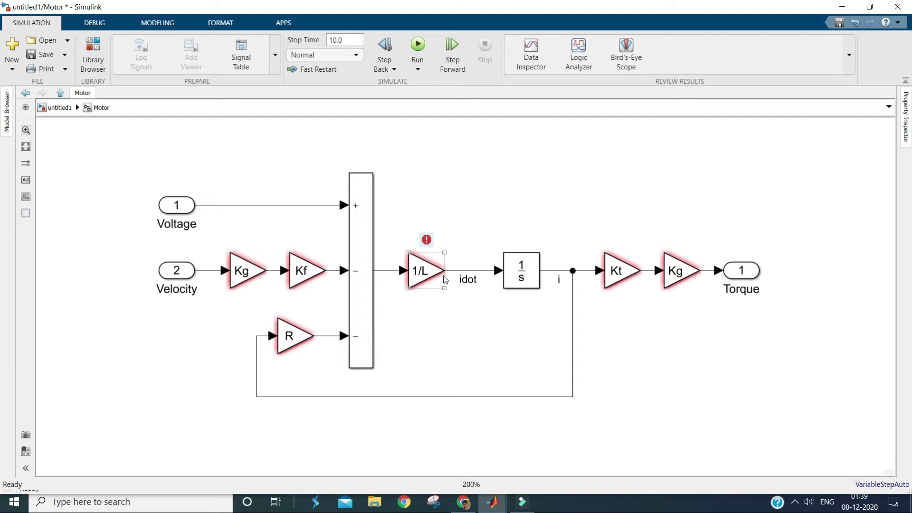
{"action": "left_click", "coordinate": [446, 283]}
{"action": "left_click", "coordinate": [65, 91]}
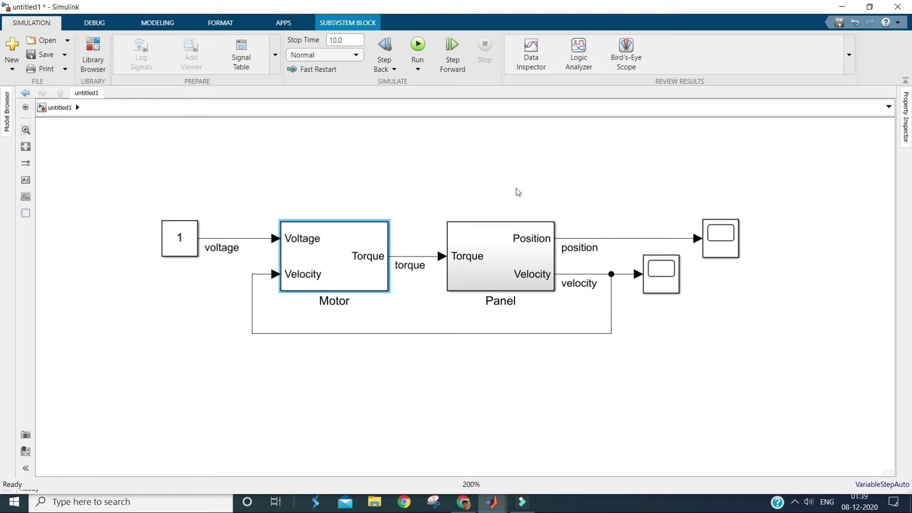
{"action": "double_click", "coordinate": [506, 244]}
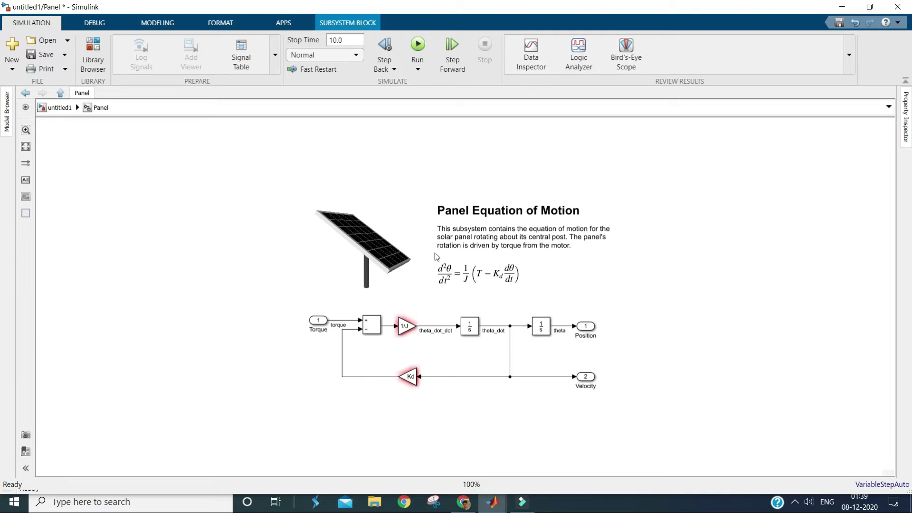
{"action": "left_click", "coordinate": [60, 93]}
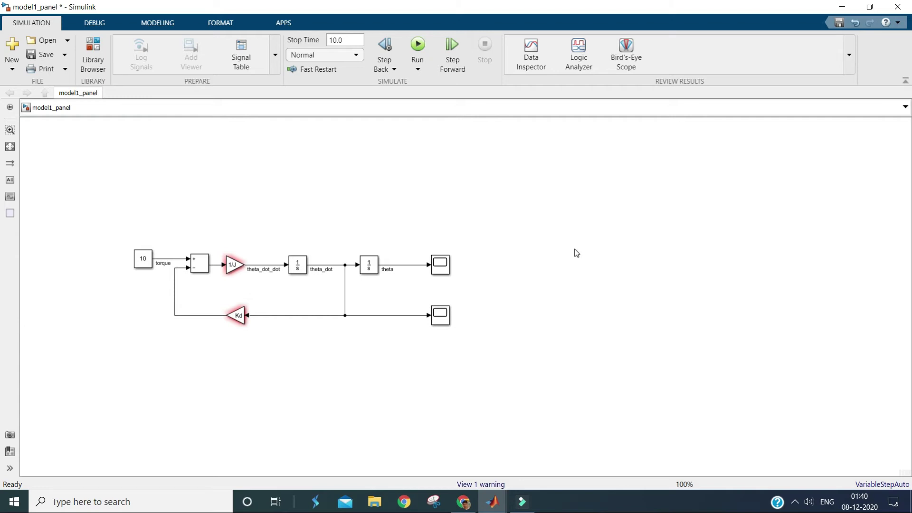
Create a subsystem from the sum, gain and integrator blocks between the torque constant and the scopes, and check its contents
{"action": "left_click_drag", "start_coordinate": [165, 236], "coordinate": [411, 353]}
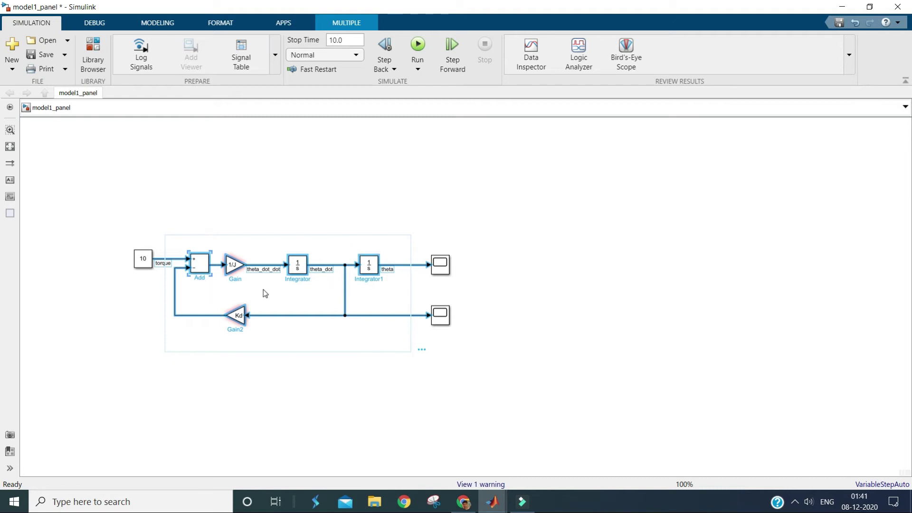
{"action": "left_click", "coordinate": [260, 226]}
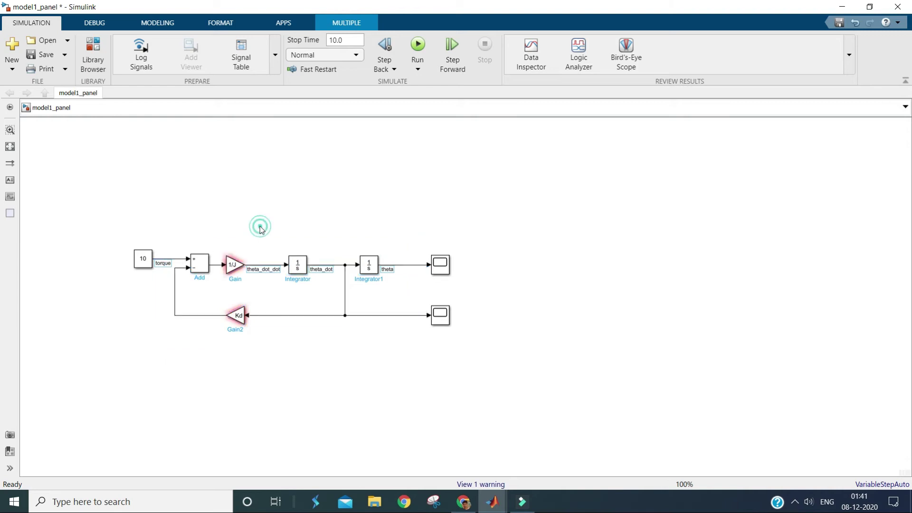
{"action": "left_click_drag", "start_coordinate": [156, 228], "coordinate": [420, 354]}
{"action": "mouse_move", "coordinate": [431, 348]}
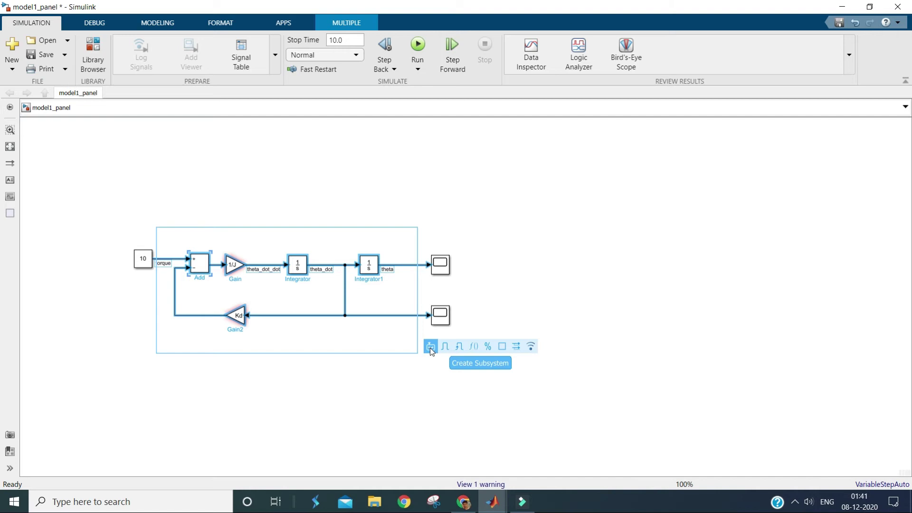
{"action": "left_click", "coordinate": [431, 347]}
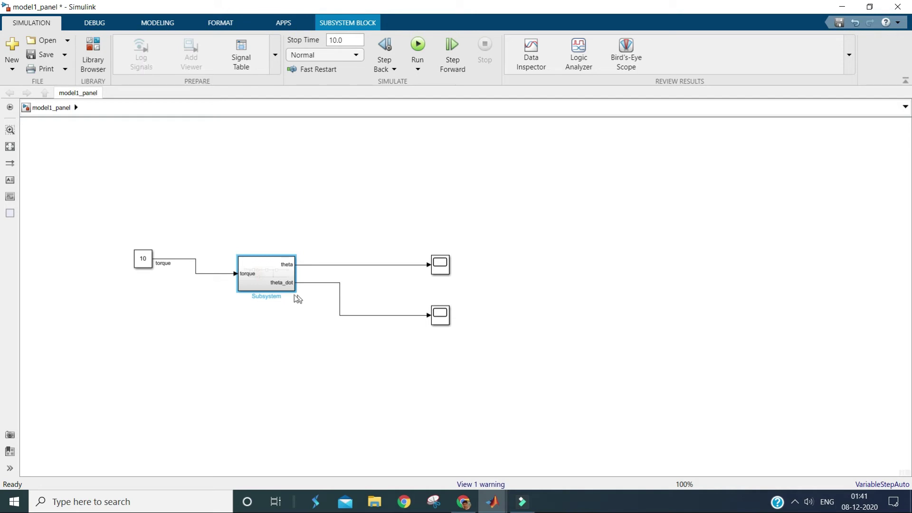
{"action": "double_click", "coordinate": [270, 275]}
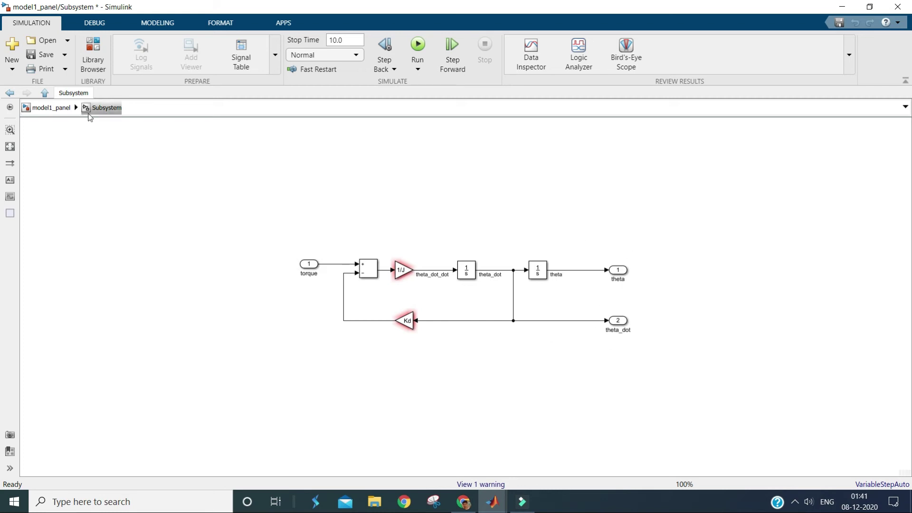
{"action": "left_click", "coordinate": [46, 94]}
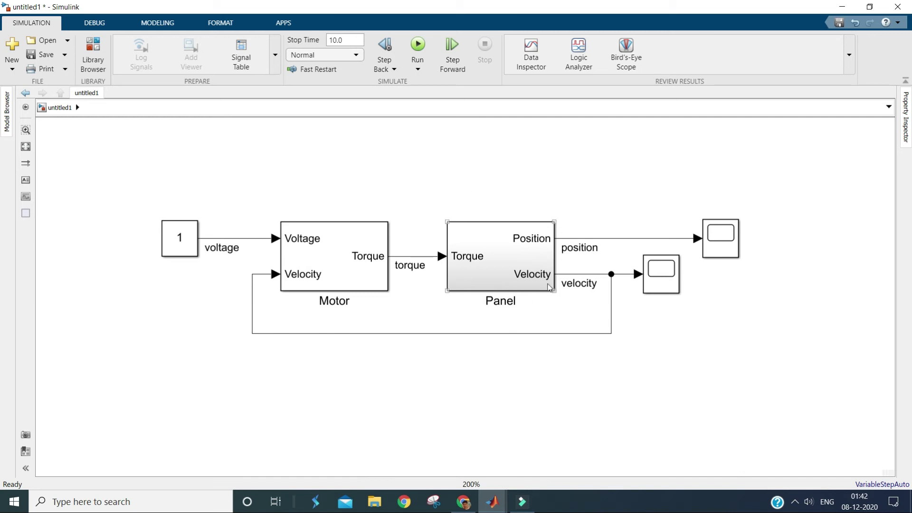
Add the Capture image from the Desktop as the Panel subsystem's mask icon, with opaque transparency
{"action": "left_click", "coordinate": [525, 252]}
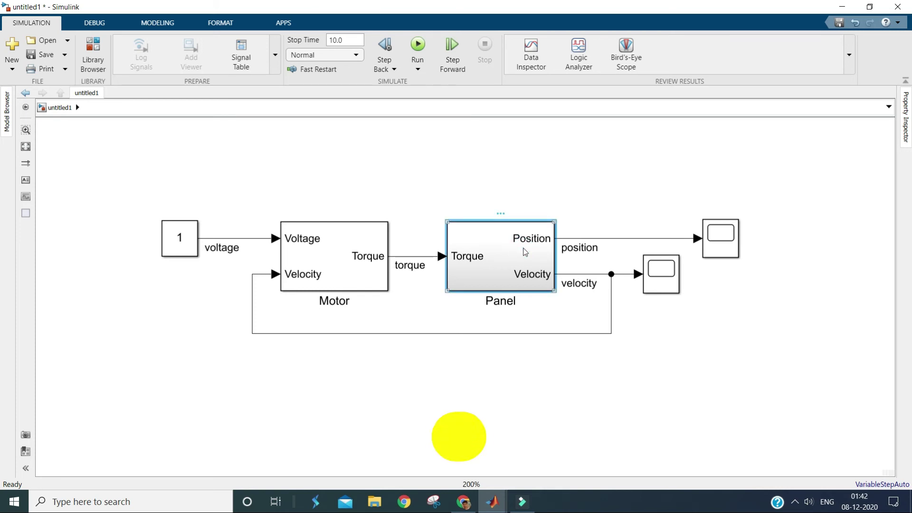
{"action": "right_click", "coordinate": [525, 252]}
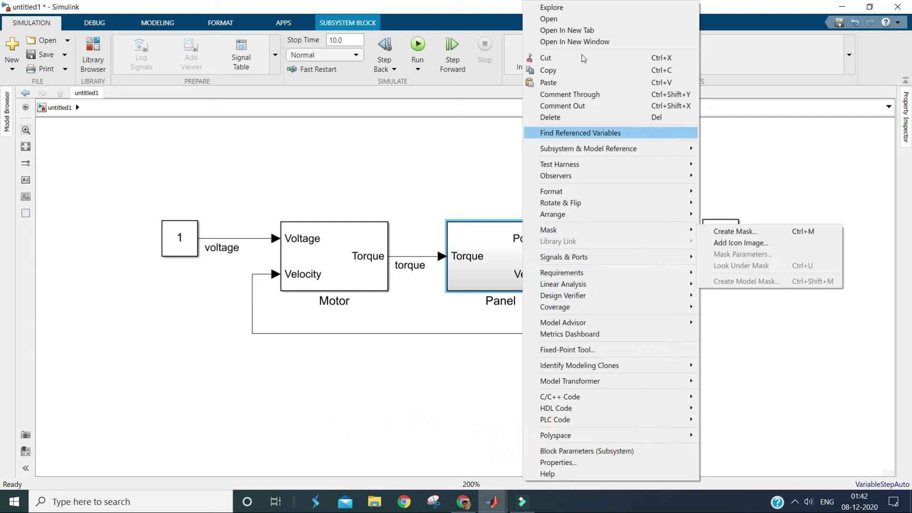
{"action": "mouse_move", "coordinate": [616, 231]}
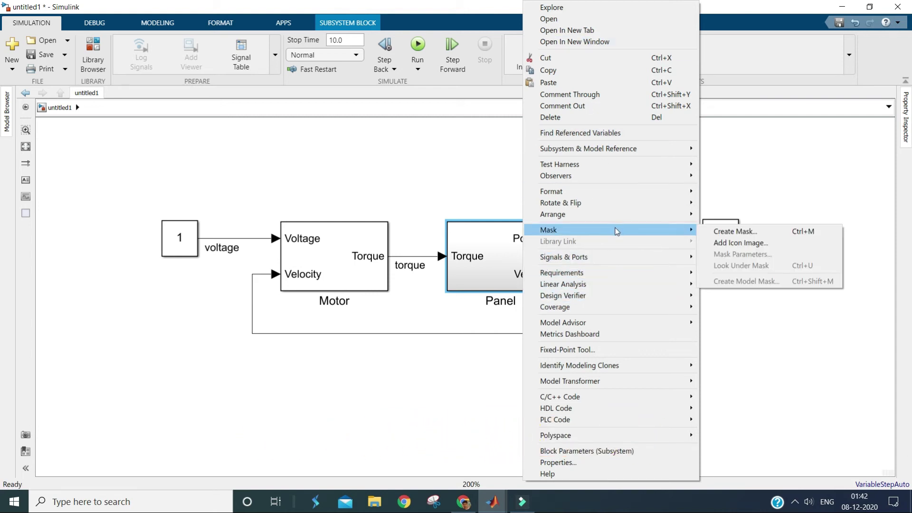
{"action": "left_click", "coordinate": [741, 244]}
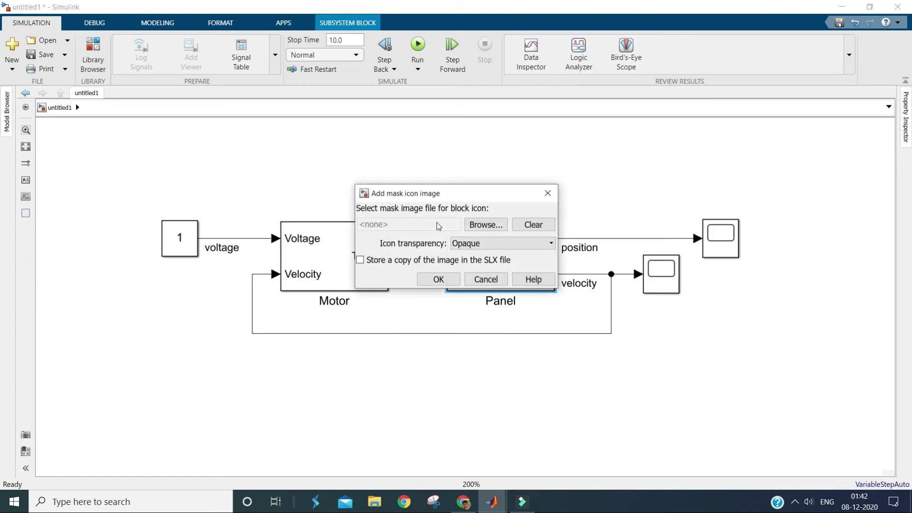
{"action": "left_click", "coordinate": [480, 226]}
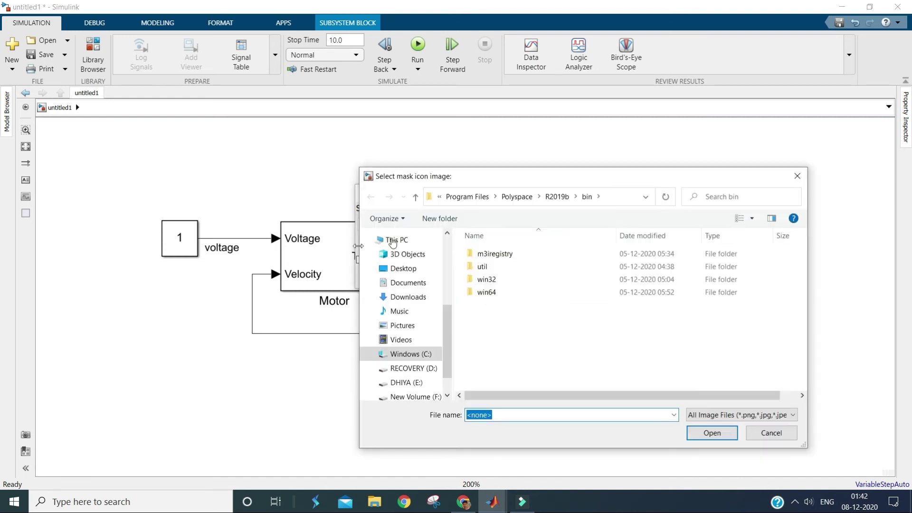
{"action": "left_click", "coordinate": [400, 269]}
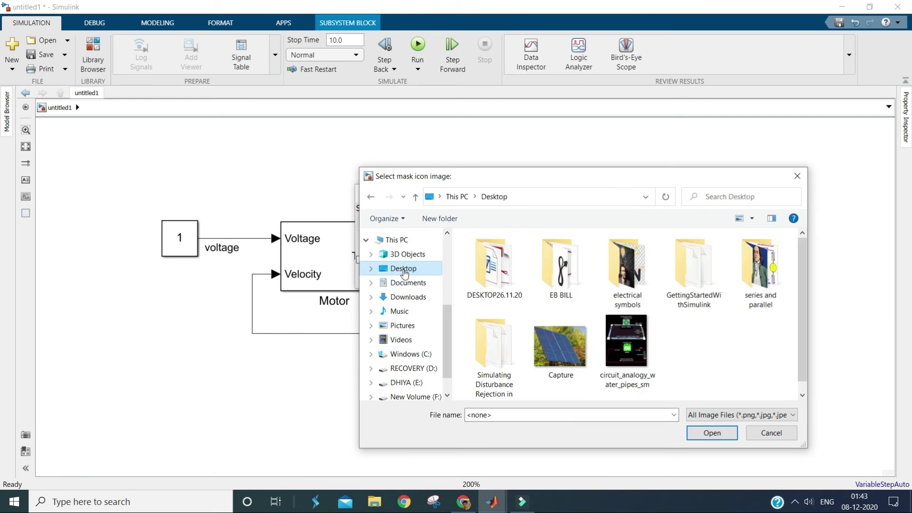
{"action": "left_click", "coordinate": [572, 347]}
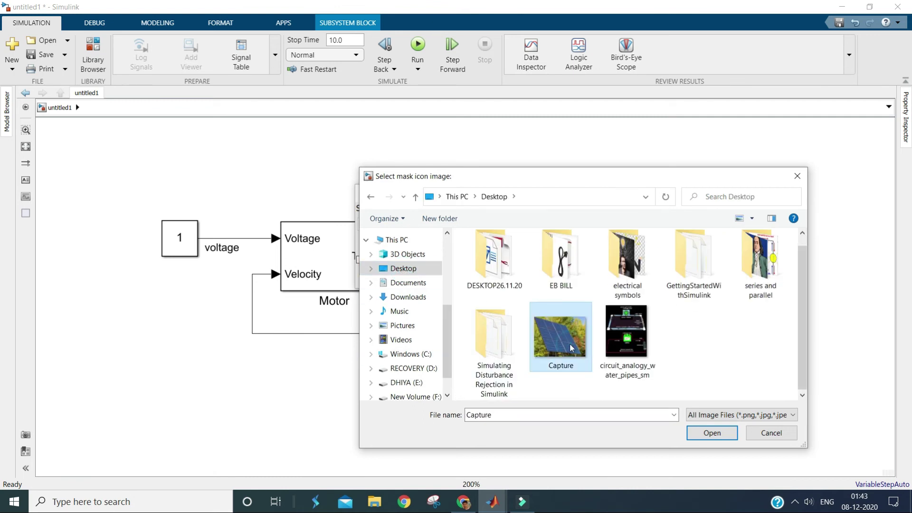
{"action": "left_click", "coordinate": [709, 434]}
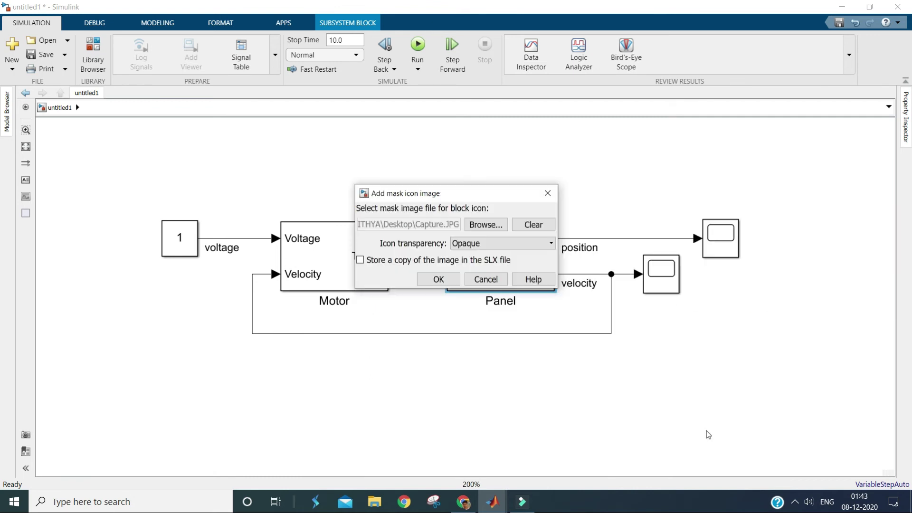
{"action": "left_click", "coordinate": [438, 280]}
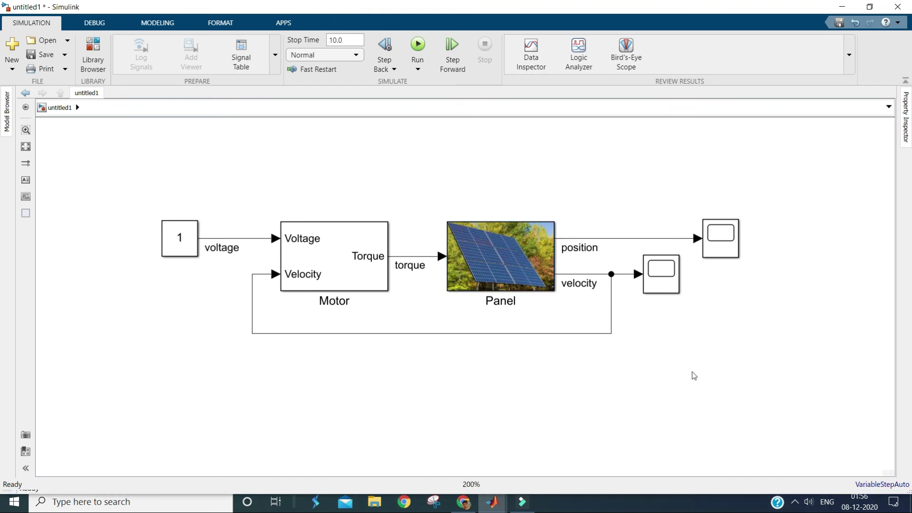
Clear the mask icon image from the Panel subsystem
{"action": "left_click", "coordinate": [479, 262]}
{"action": "right_click", "coordinate": [526, 252]}
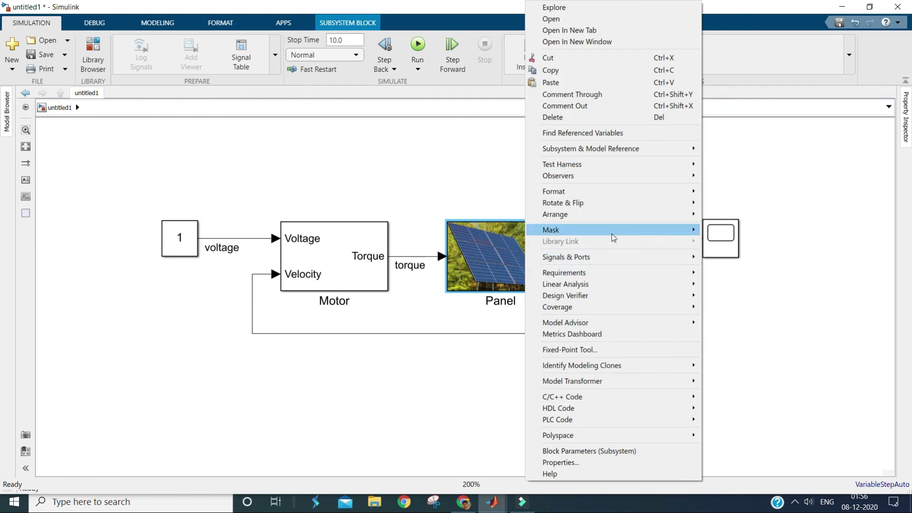
{"action": "mouse_move", "coordinate": [679, 231]}
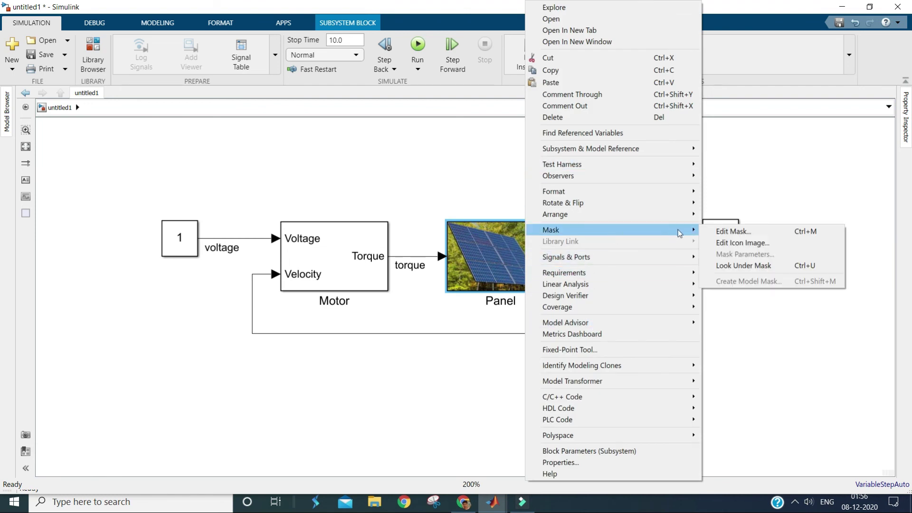
{"action": "left_click", "coordinate": [732, 248]}
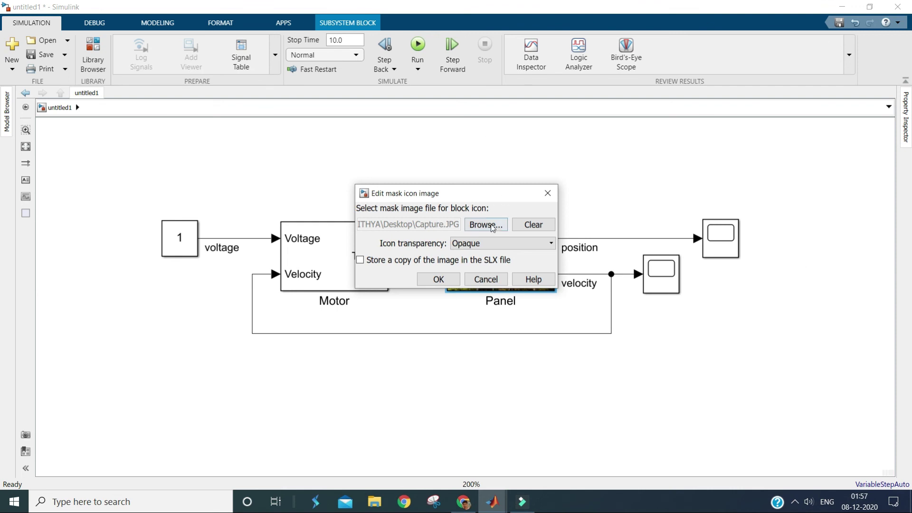
{"action": "left_click", "coordinate": [540, 228]}
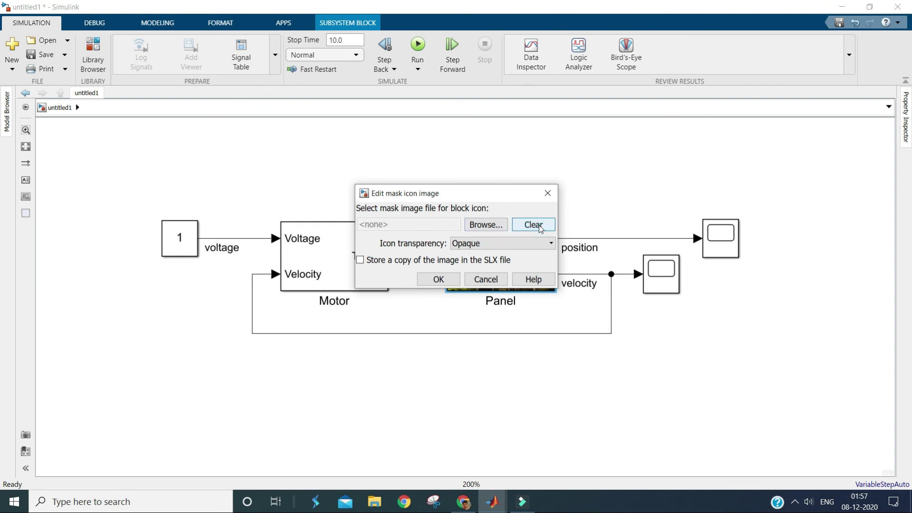
{"action": "left_click", "coordinate": [437, 280]}
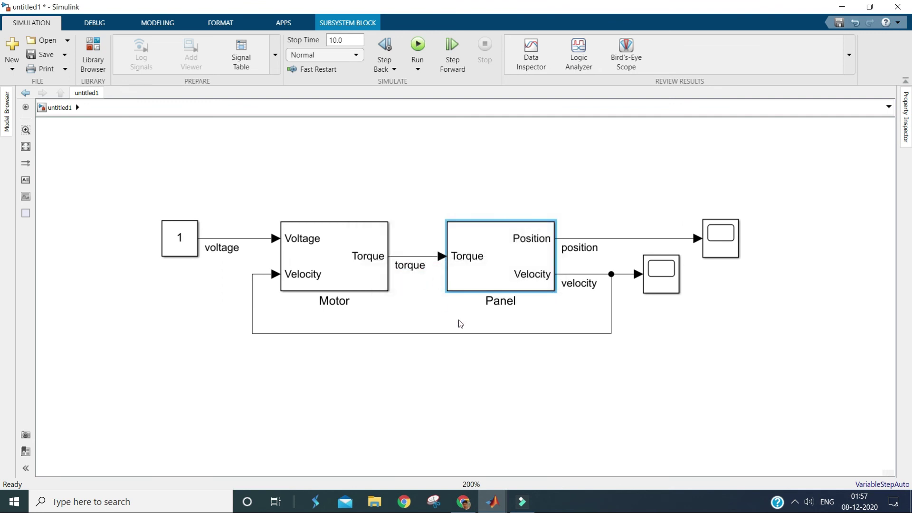